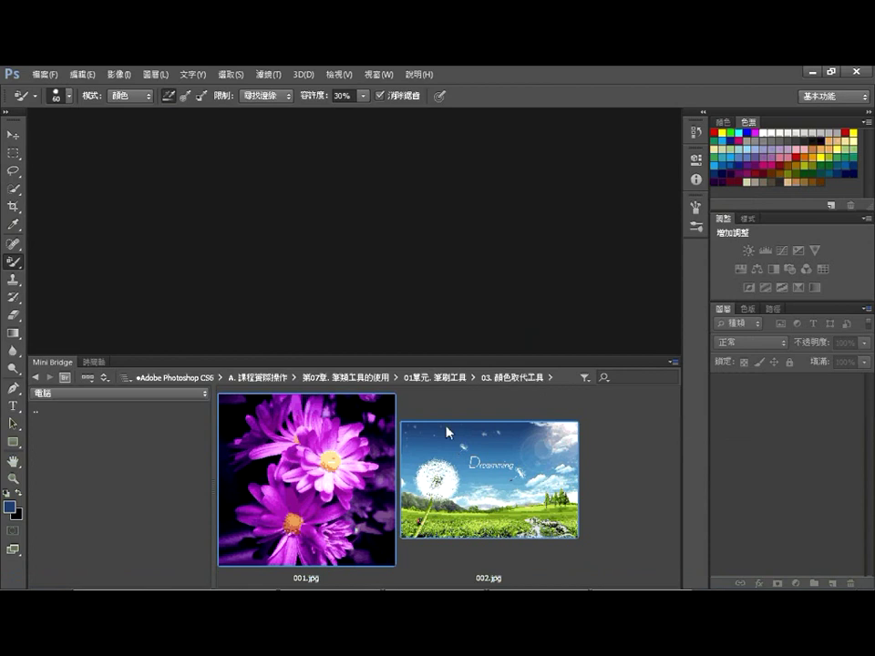
Step: Open 001.jpg and 002.jpg from Mini Bridge, collapse that panel, and fit both images to the window
drag(355, 425, 361, 257)
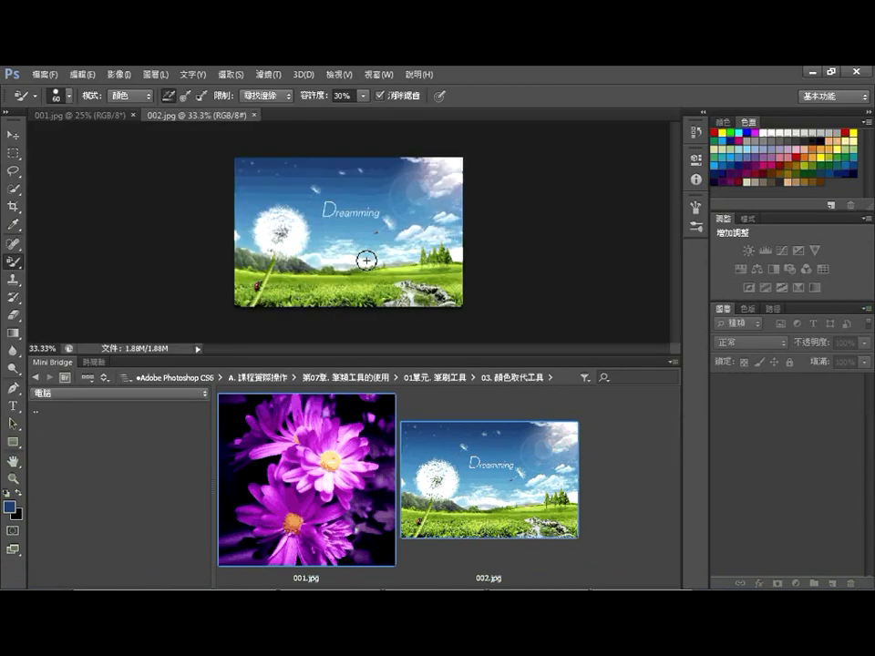
click(52, 366)
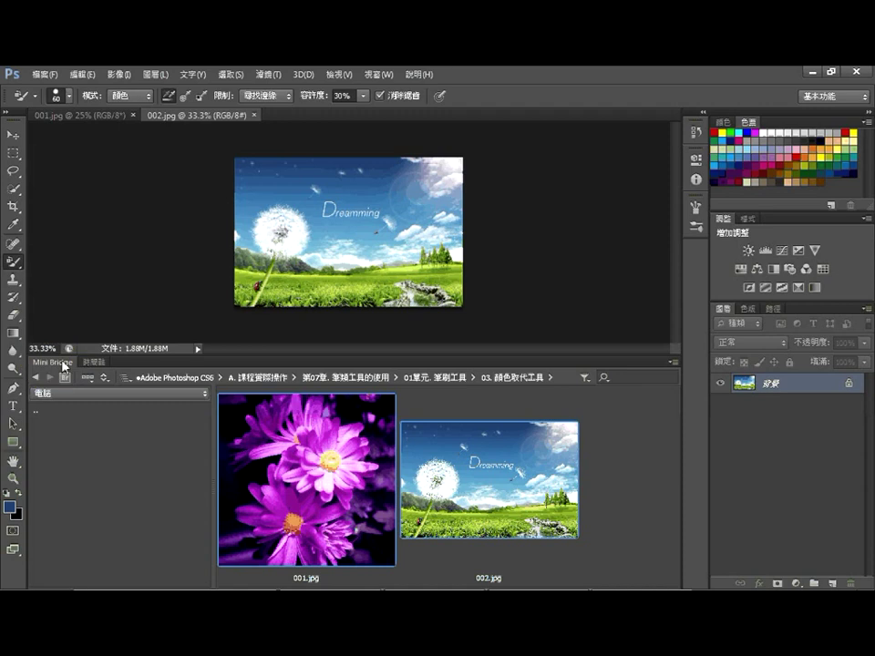
click(52, 366)
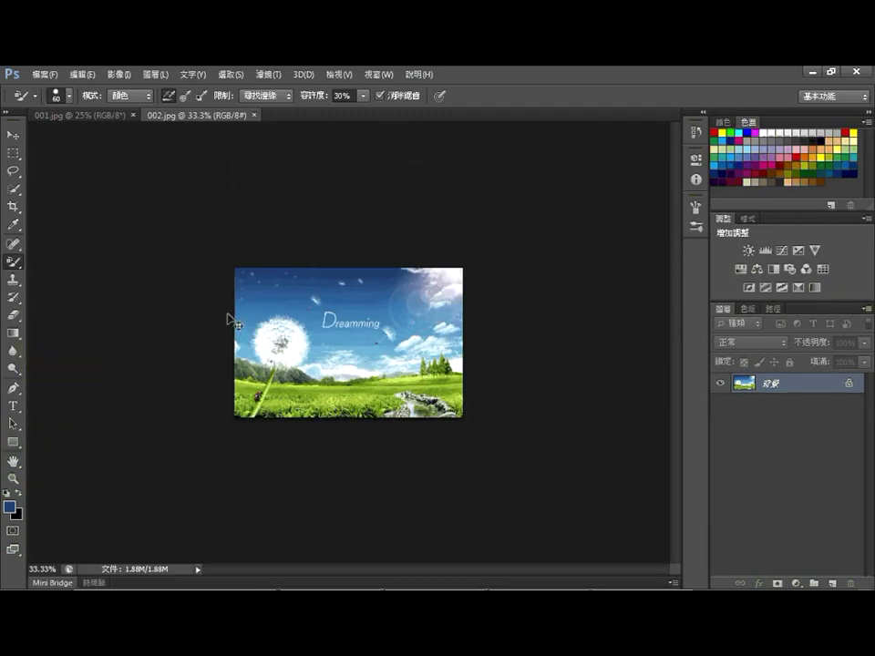
key(ctrl+0)
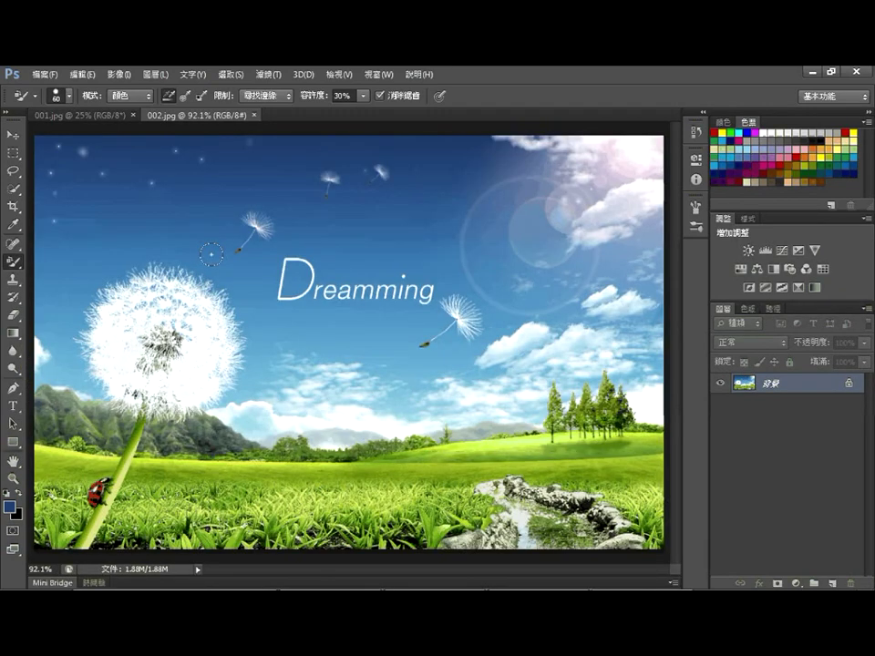
key(ctrl+Tab)
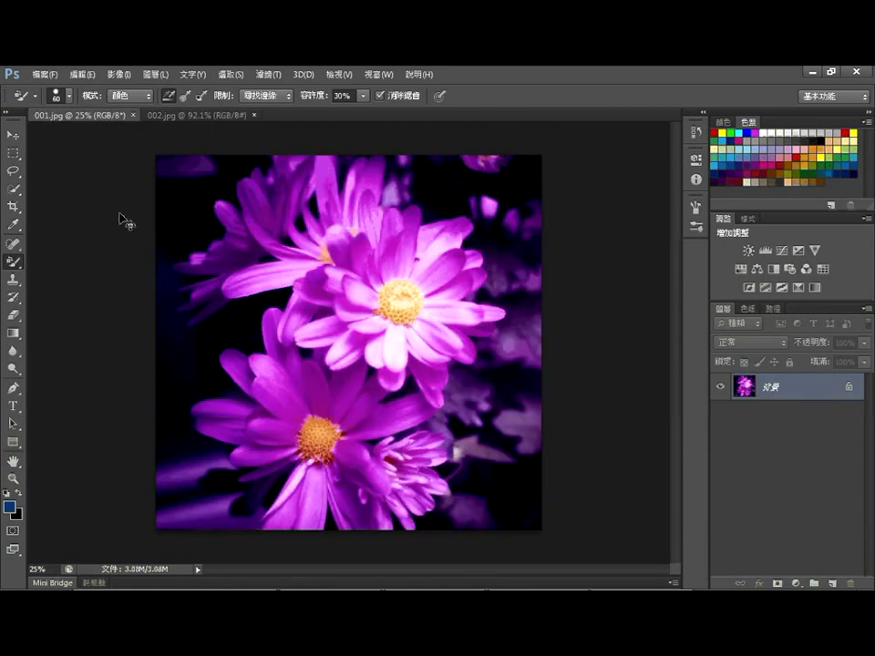
key(ctrl+0)
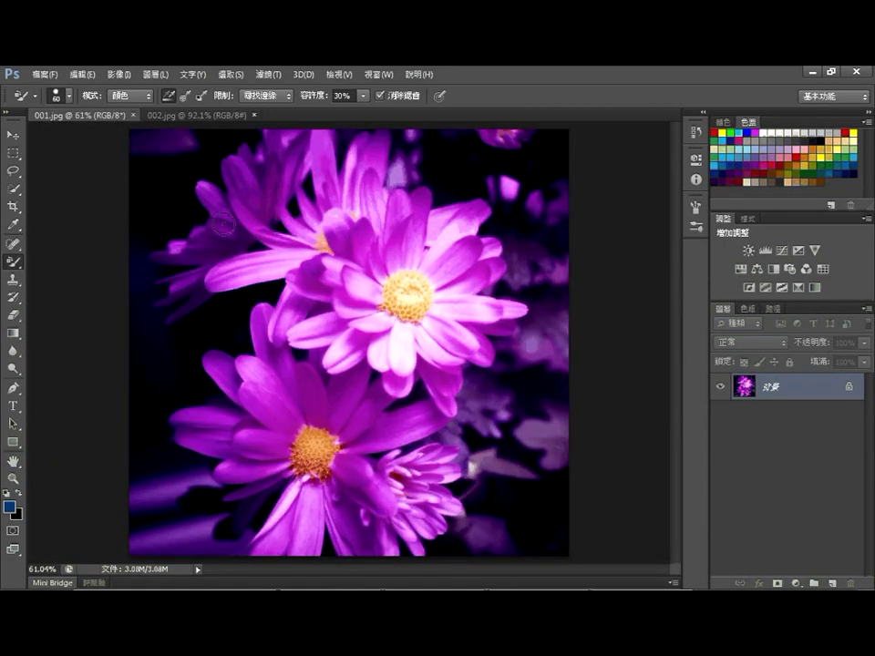
Step: Activate the Color Replacement tool, look over its brush settings, and set its mode to Color (顏色)
click(17, 266)
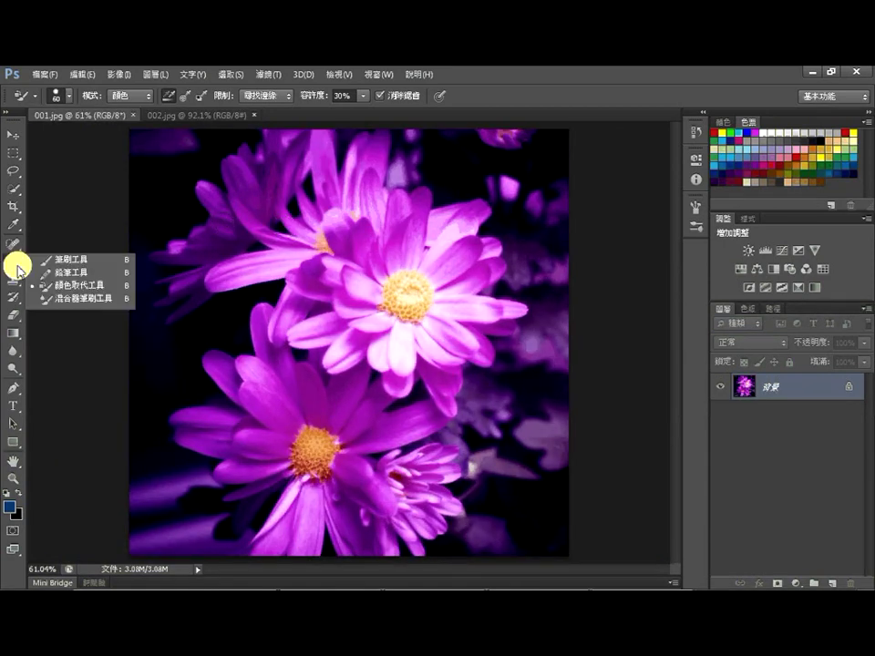
click(94, 290)
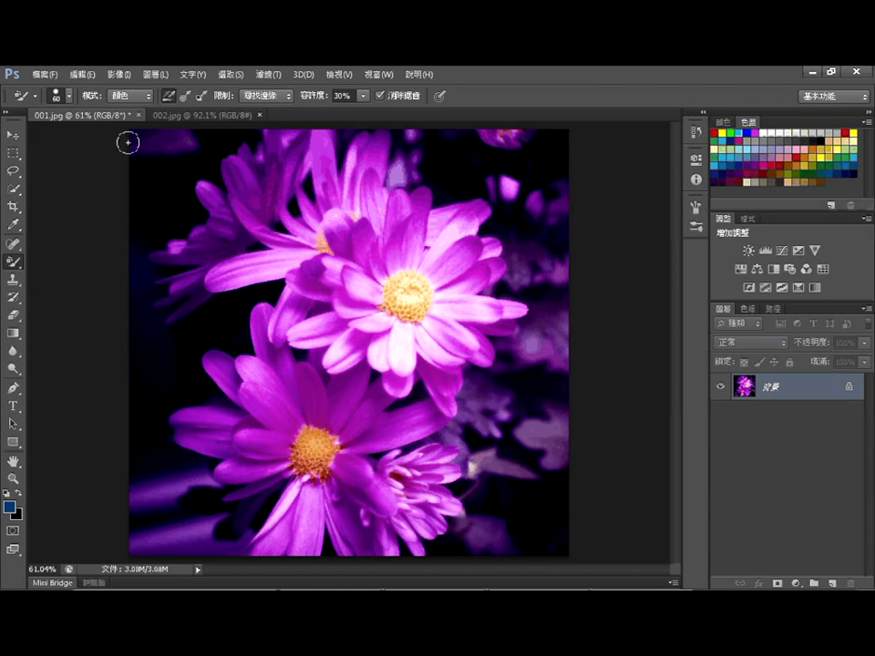
click(68, 95)
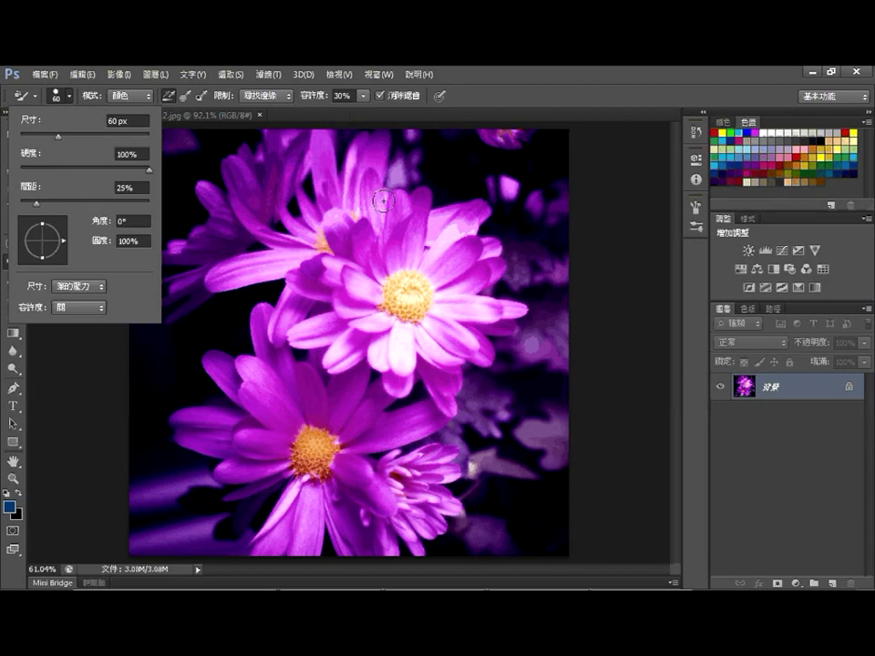
click(490, 93)
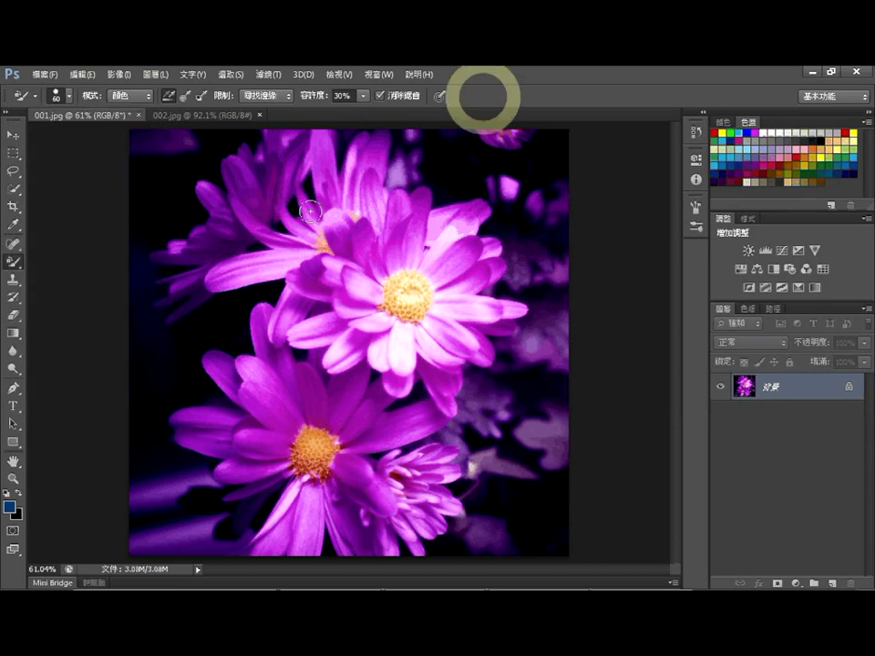
drag(311, 265, 316, 282)
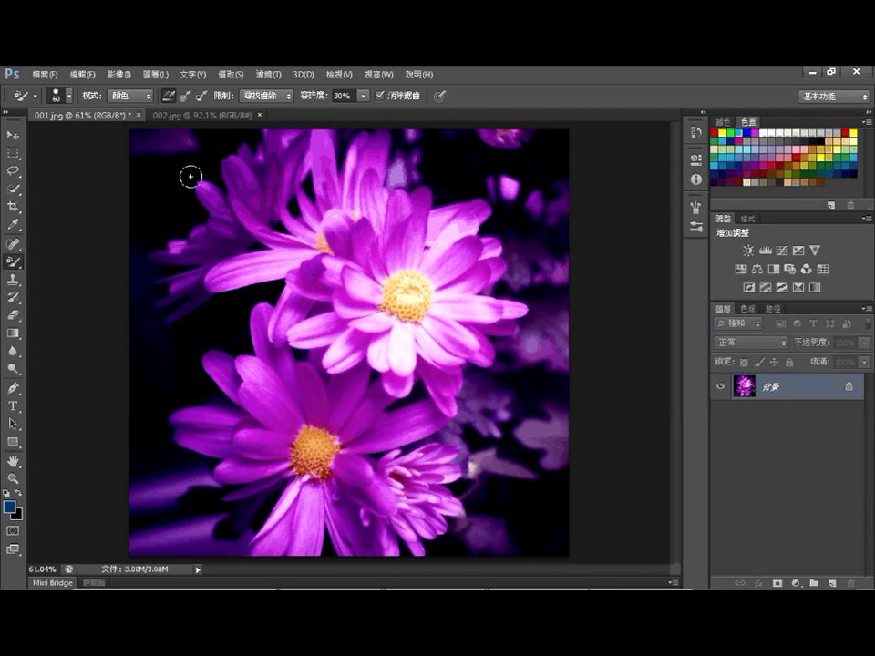
click(148, 97)
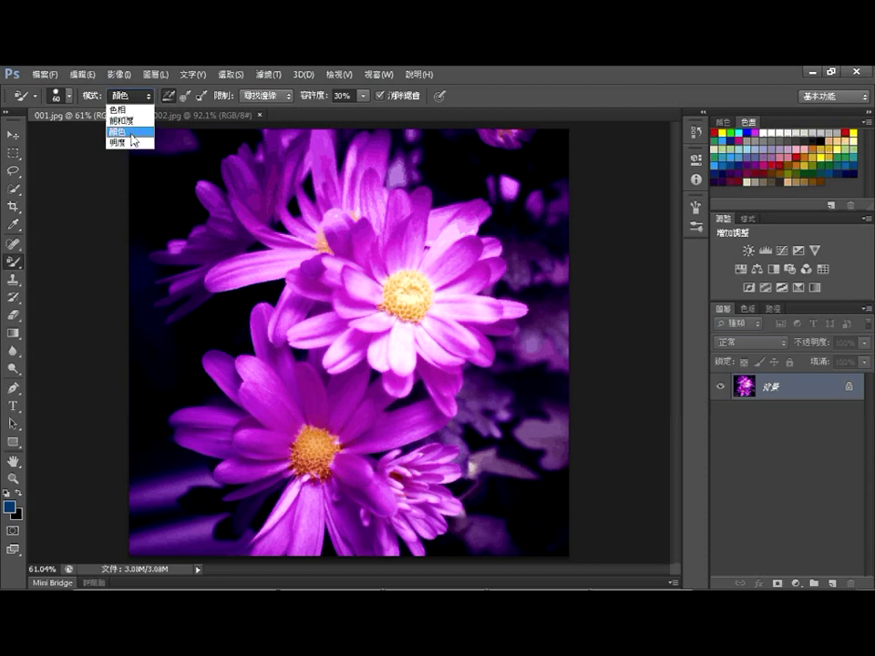
click(129, 134)
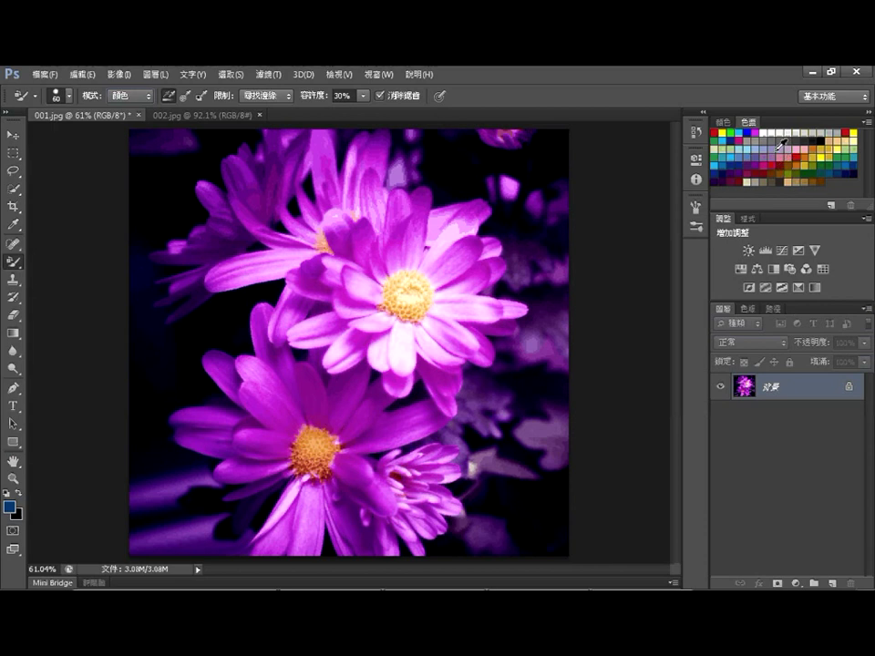
Step: Choose the red swatch (R 197, G 0, B 24) and recolour the petals of the large upper flower in 001.jpg
drag(747, 122, 528, 127)
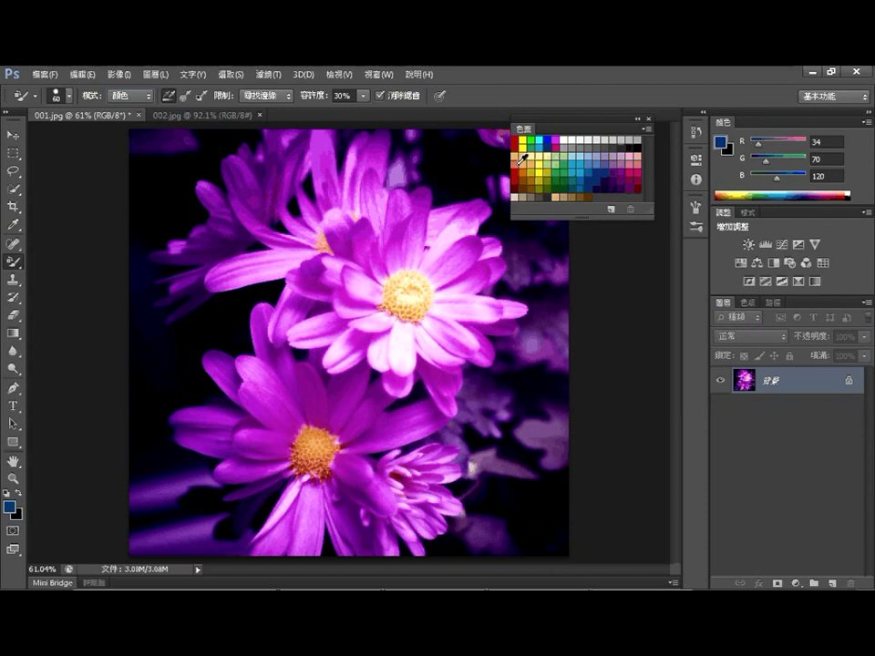
click(515, 175)
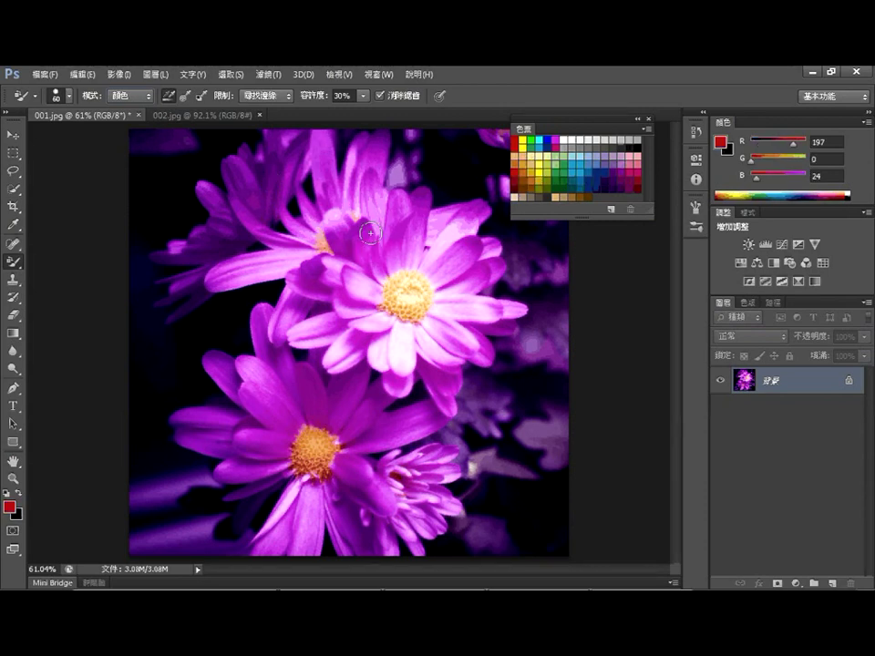
mouse_move(364, 228)
mouse_down()
mouse_move(369, 268)
mouse_move(368, 170)
mouse_move(392, 206)
mouse_move(421, 196)
mouse_move(415, 244)
mouse_move(368, 282)
mouse_move(377, 242)
mouse_move(360, 270)
mouse_move(337, 220)
mouse_up()
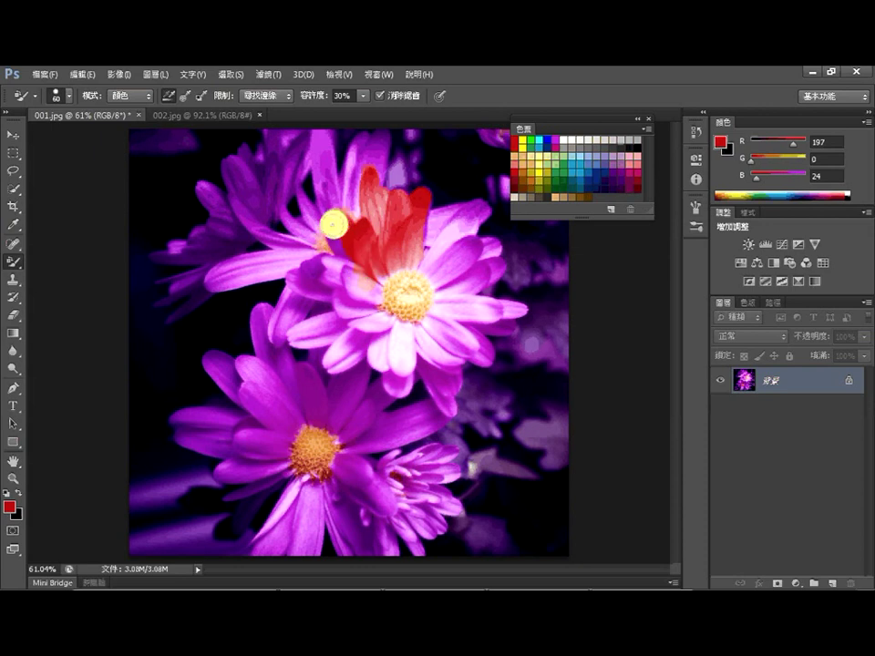
mouse_move(330, 223)
mouse_down()
mouse_move(352, 267)
mouse_move(319, 262)
mouse_move(296, 281)
mouse_move(339, 294)
mouse_move(343, 272)
mouse_move(372, 295)
mouse_move(377, 305)
mouse_move(356, 325)
mouse_move(371, 318)
mouse_move(399, 372)
mouse_move(338, 360)
mouse_move(357, 354)
mouse_move(327, 358)
mouse_move(352, 323)
mouse_move(363, 335)
mouse_move(368, 324)
mouse_move(301, 330)
mouse_move(299, 338)
mouse_move(319, 339)
mouse_up()
mouse_move(326, 246)
mouse_down()
mouse_move(330, 258)
mouse_move(426, 260)
mouse_move(470, 244)
mouse_move(424, 268)
mouse_move(493, 271)
mouse_move(422, 323)
mouse_move(465, 312)
mouse_move(485, 340)
mouse_move(423, 350)
mouse_move(450, 394)
mouse_move(449, 412)
mouse_move(453, 405)
mouse_up()
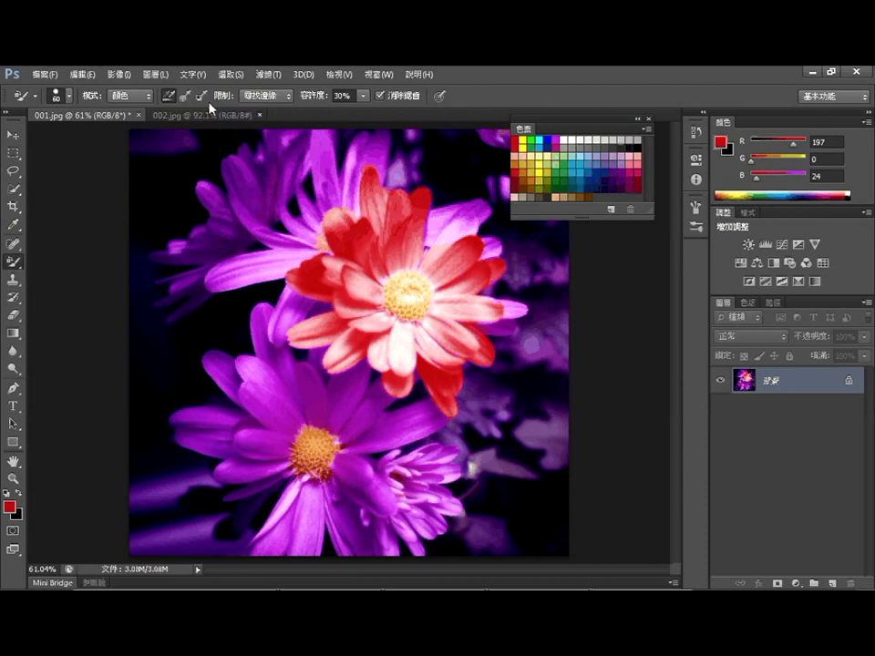
Step: Set sampling to Once, pick orange from the lower flower's centre, and recolour several of that flower's petals with it
click(185, 94)
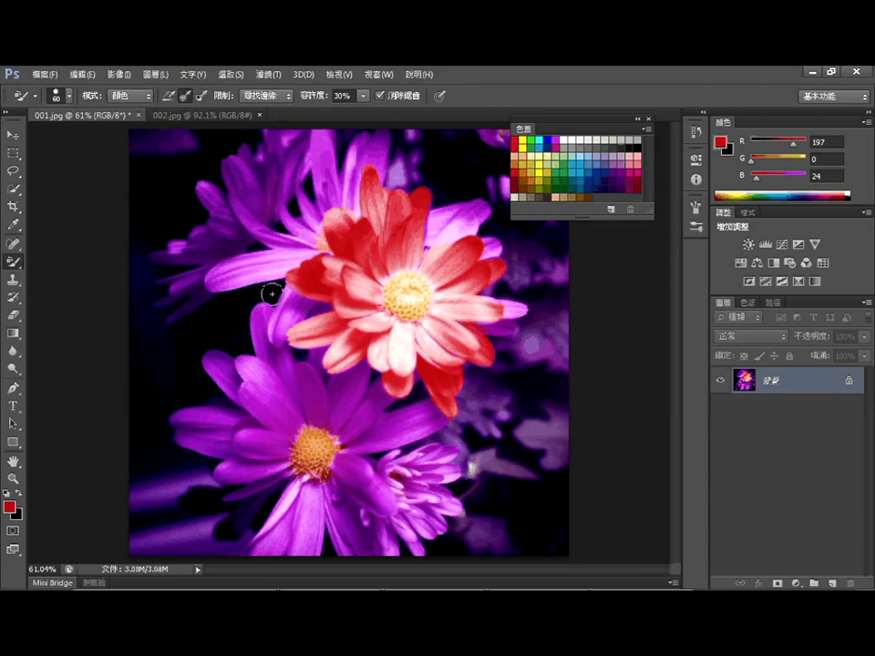
alt+click(312, 444)
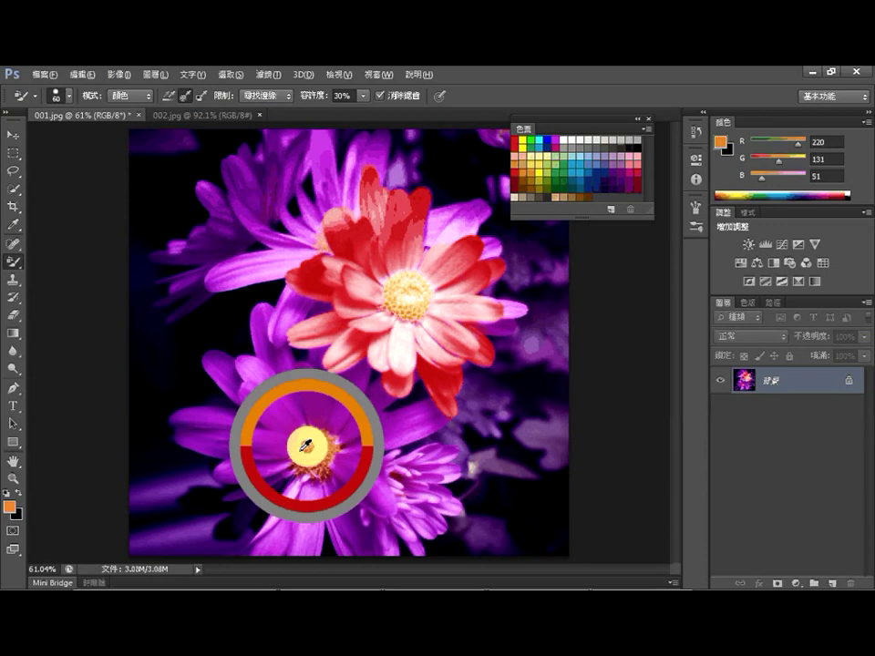
drag(248, 397, 295, 420)
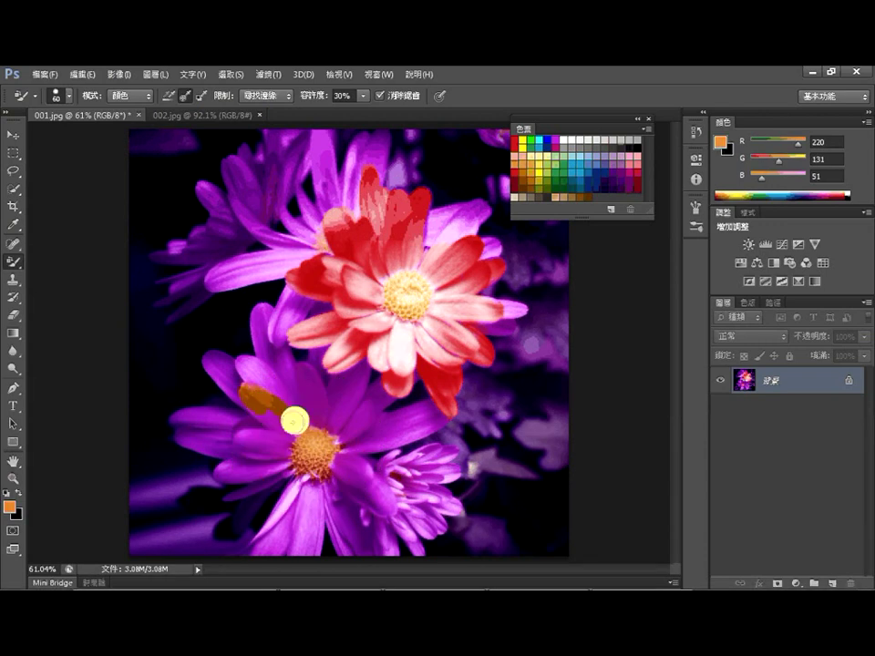
drag(256, 372, 283, 389)
mouse_move(273, 439)
mouse_down()
mouse_move(255, 420)
mouse_move(260, 441)
mouse_move(235, 443)
mouse_up()
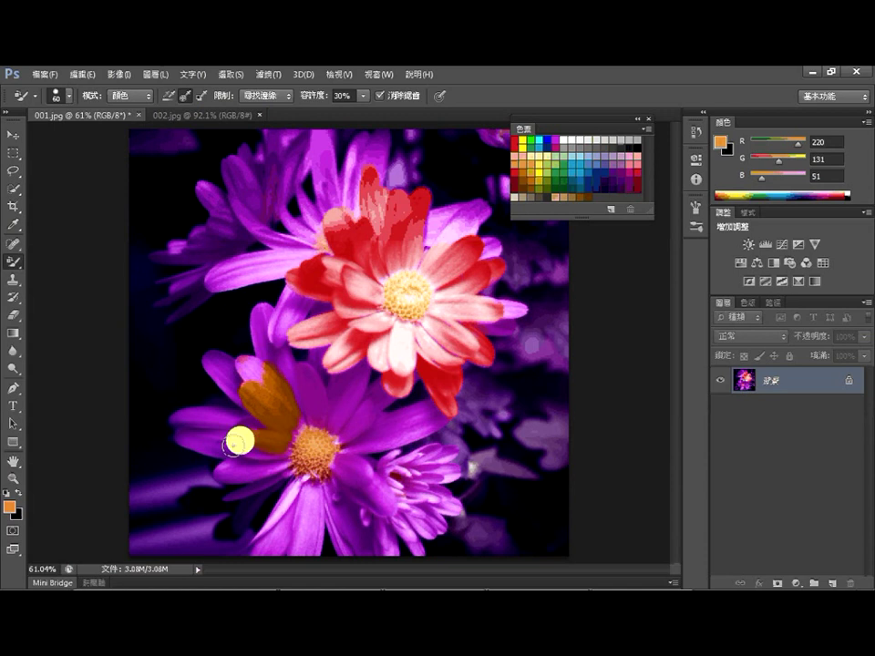
click(297, 419)
click(235, 450)
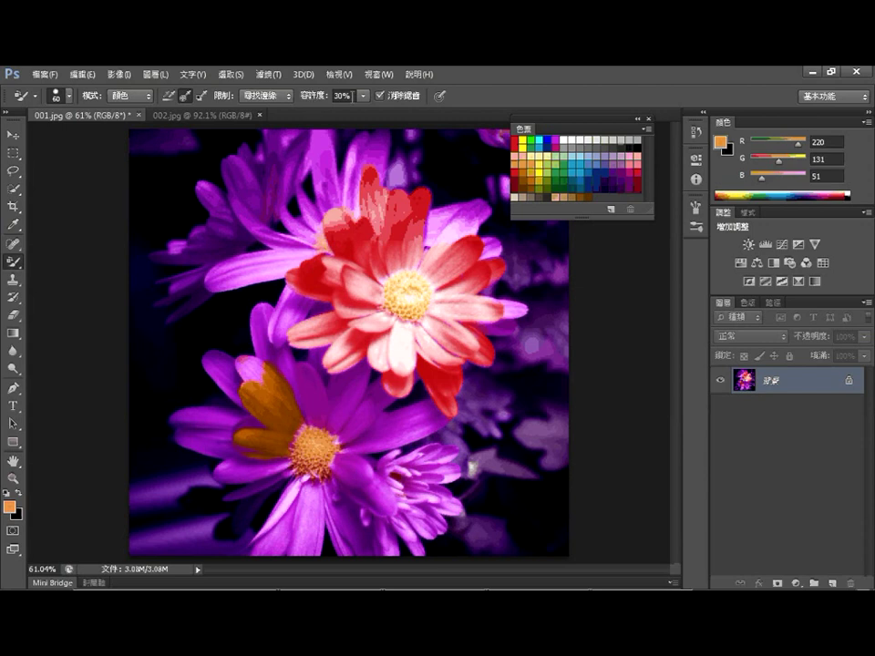
mouse_move(317, 391)
mouse_down()
mouse_move(302, 368)
mouse_move(297, 398)
mouse_up()
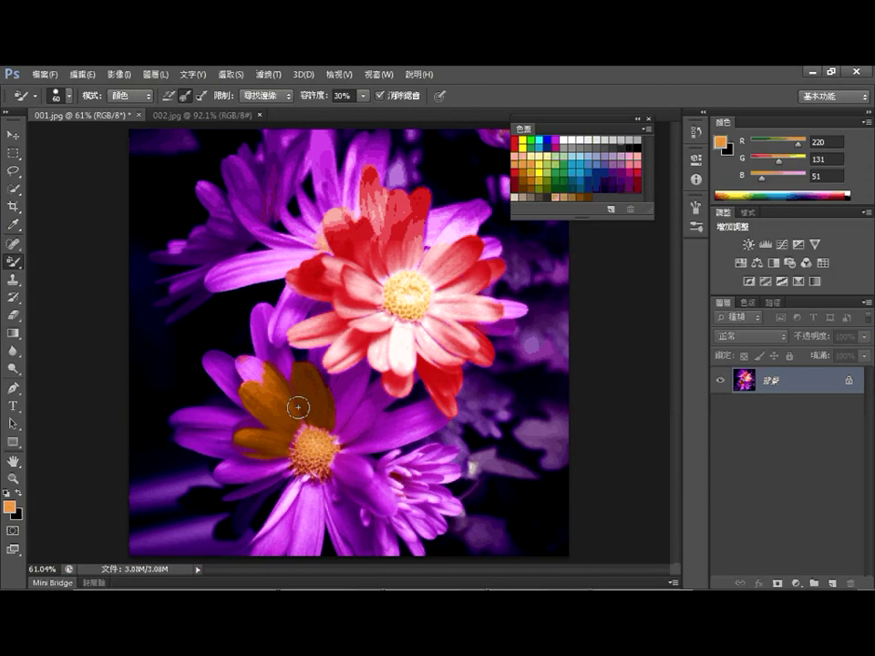
mouse_move(336, 415)
mouse_down()
mouse_move(342, 385)
mouse_move(337, 417)
mouse_move(349, 490)
mouse_move(293, 488)
mouse_move(261, 458)
mouse_move(221, 470)
mouse_move(261, 436)
mouse_move(260, 463)
mouse_move(295, 484)
mouse_move(297, 525)
mouse_move(312, 525)
mouse_move(332, 497)
mouse_move(383, 547)
mouse_move(412, 552)
mouse_up()
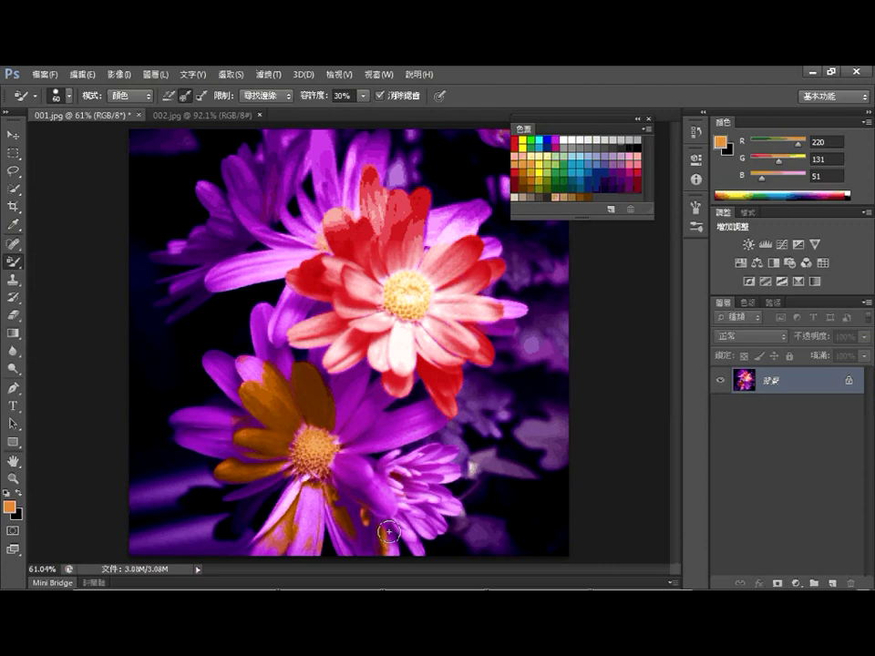
Step: In 002.jpg, enlarge the brush to 100 px and recolour the upper band of blue sky orange
click(223, 115)
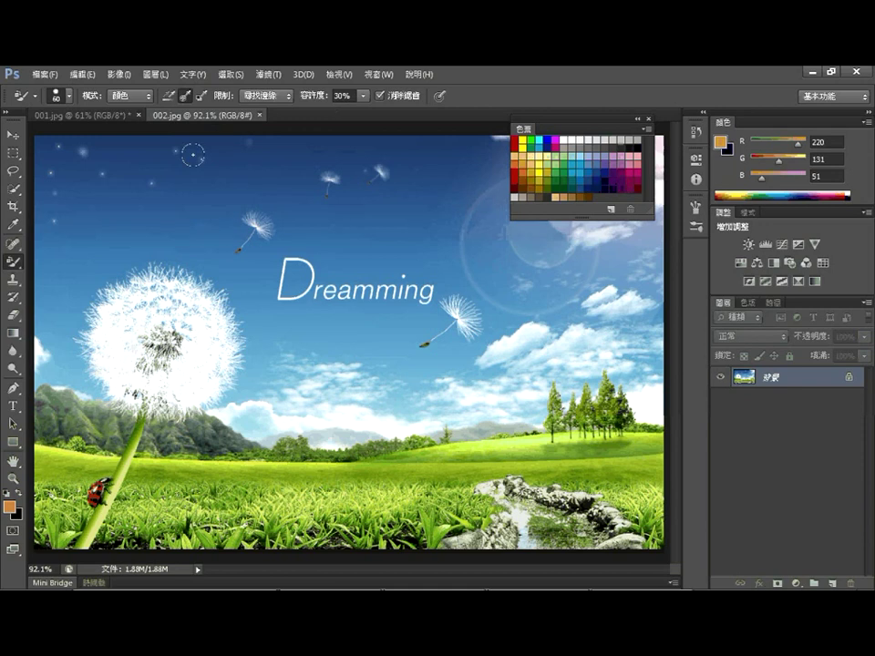
key(bracketright)
key(bracketright)
key(bracketright)
key(bracketright)
drag(100, 135, 59, 214)
drag(229, 123, 650, 180)
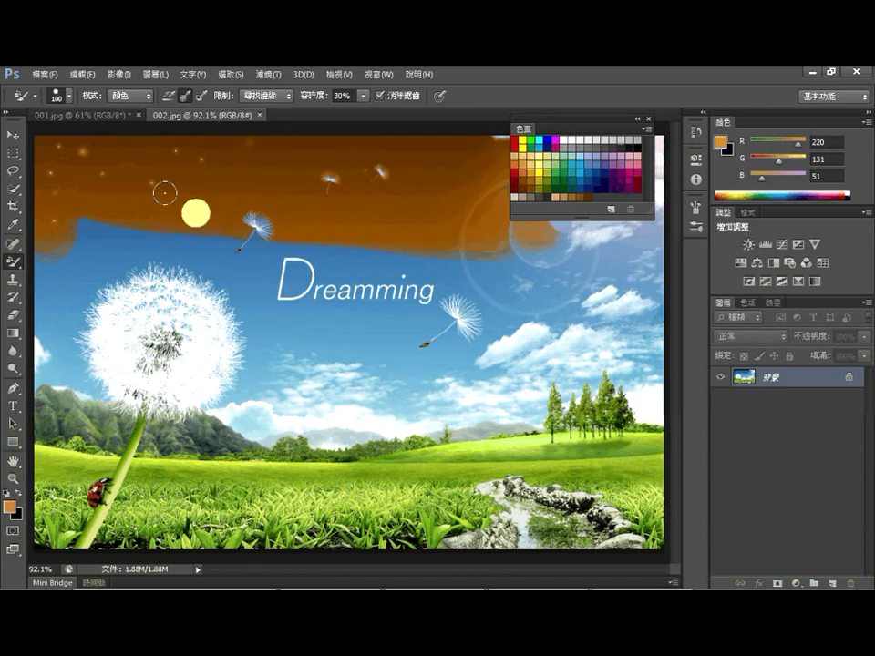
Step: Dock the floating Swatches panel back beside the Color panel and try more orange strokes on the sky at 30% tolerance
drag(532, 129, 774, 123)
key(ctrl+z)
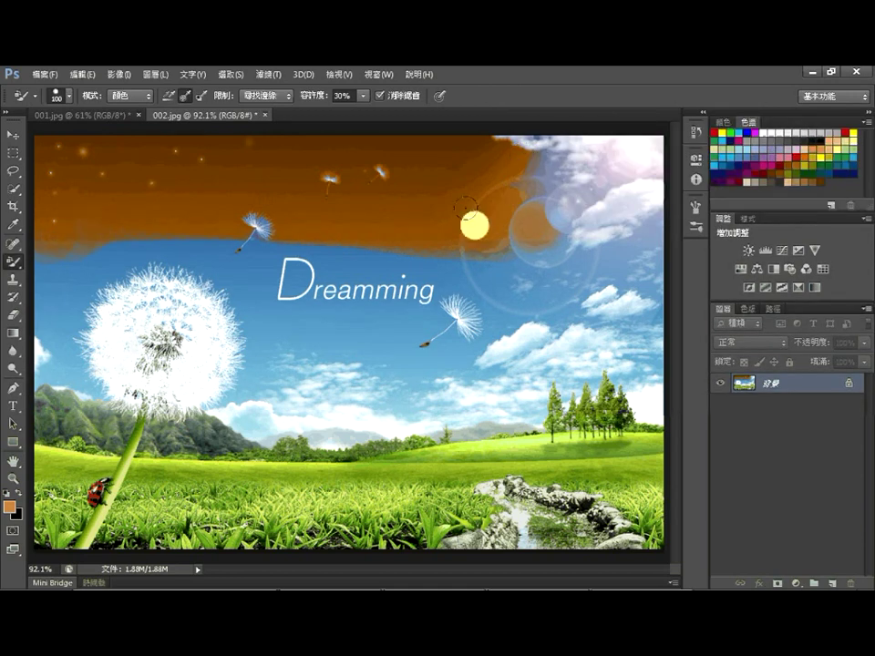
drag(465, 208, 413, 251)
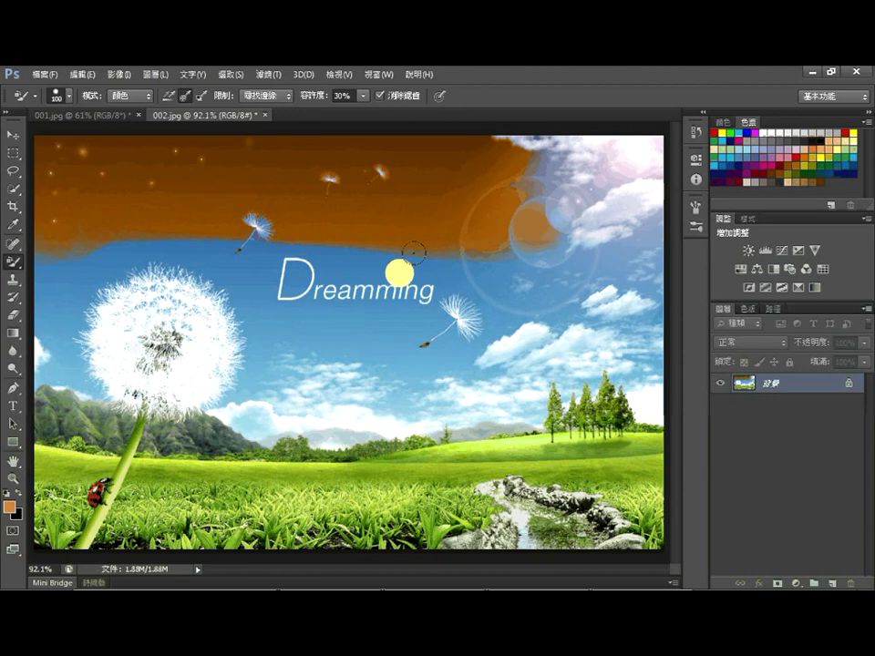
click(41, 262)
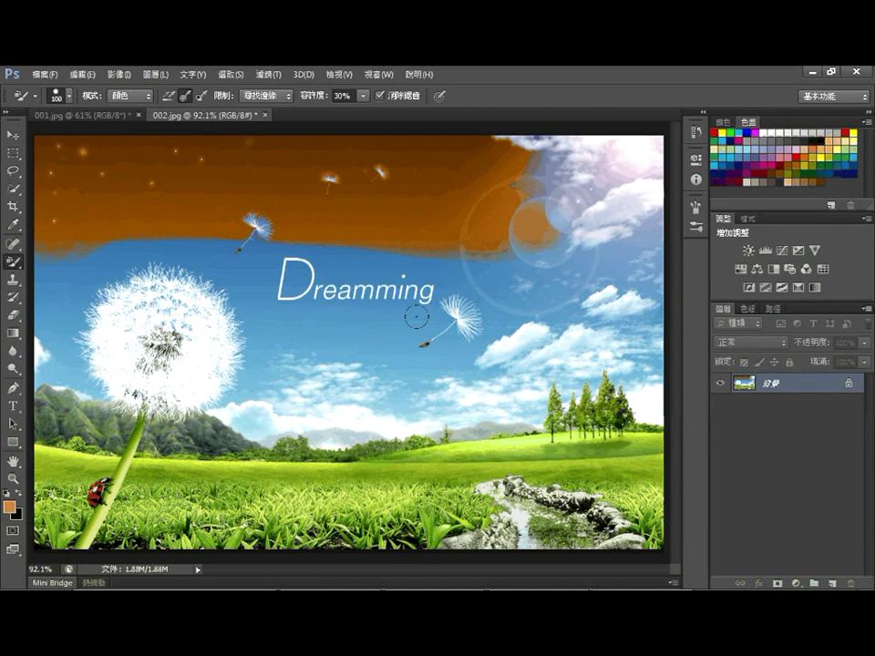
Step: Raise the tolerance to 77% and extend the orange recolouring down the sky towards the Dreamming text and around the dandelion
click(363, 95)
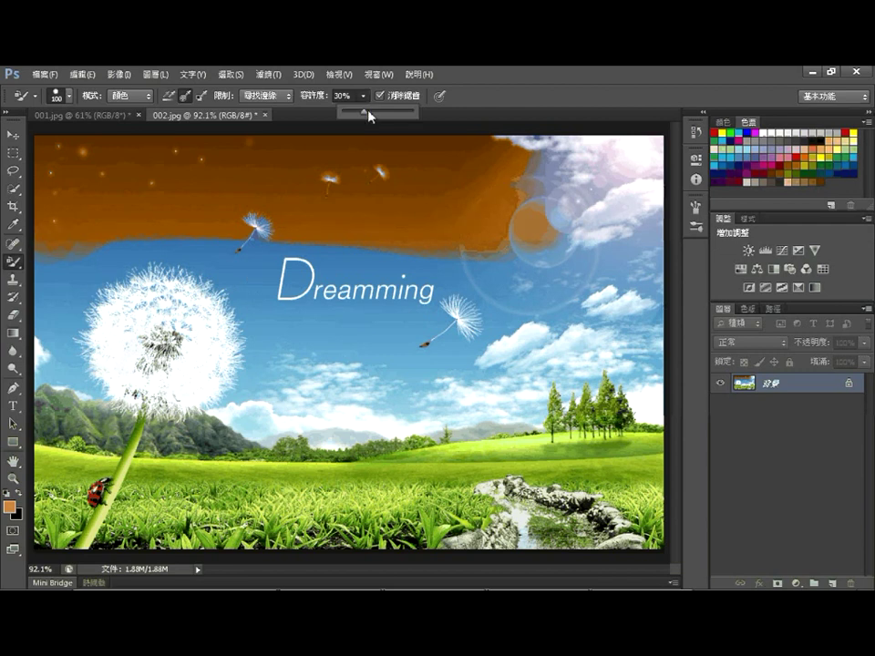
drag(365, 113, 398, 113)
mouse_move(228, 264)
mouse_down()
mouse_move(34, 245)
mouse_move(531, 203)
mouse_move(146, 213)
mouse_move(75, 288)
mouse_move(84, 255)
mouse_up()
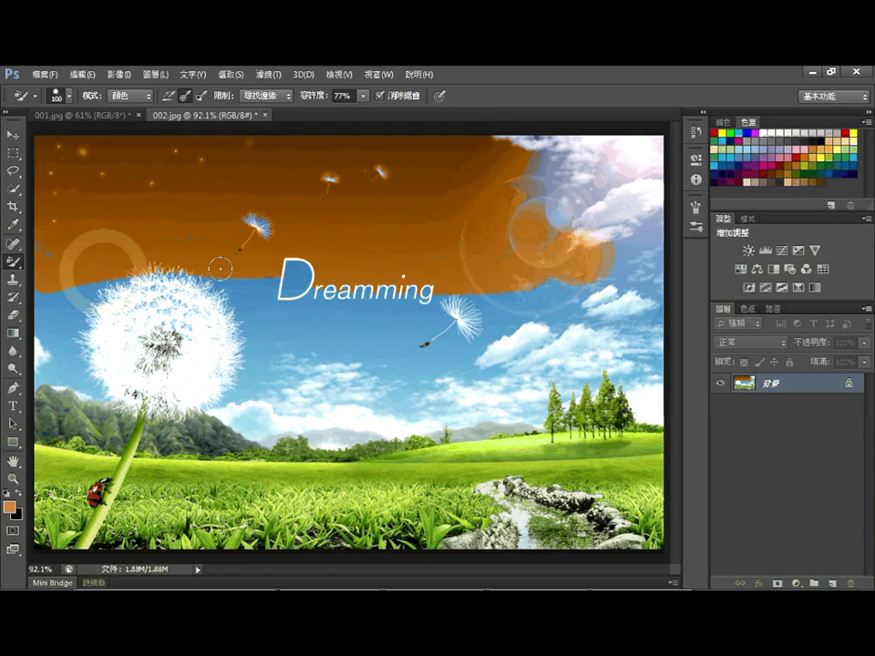
mouse_move(219, 268)
mouse_down()
mouse_move(229, 388)
mouse_move(55, 344)
mouse_up()
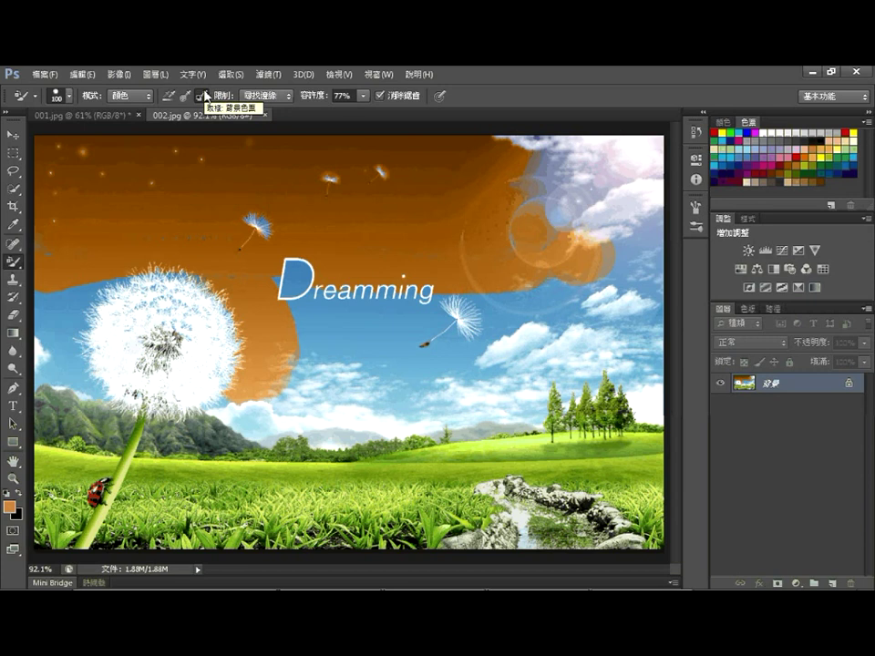
Step: With background swatch sampling, recolour the dark background areas around the flowers in 001.jpg orange and toggle pressure-controlled brush size
click(103, 117)
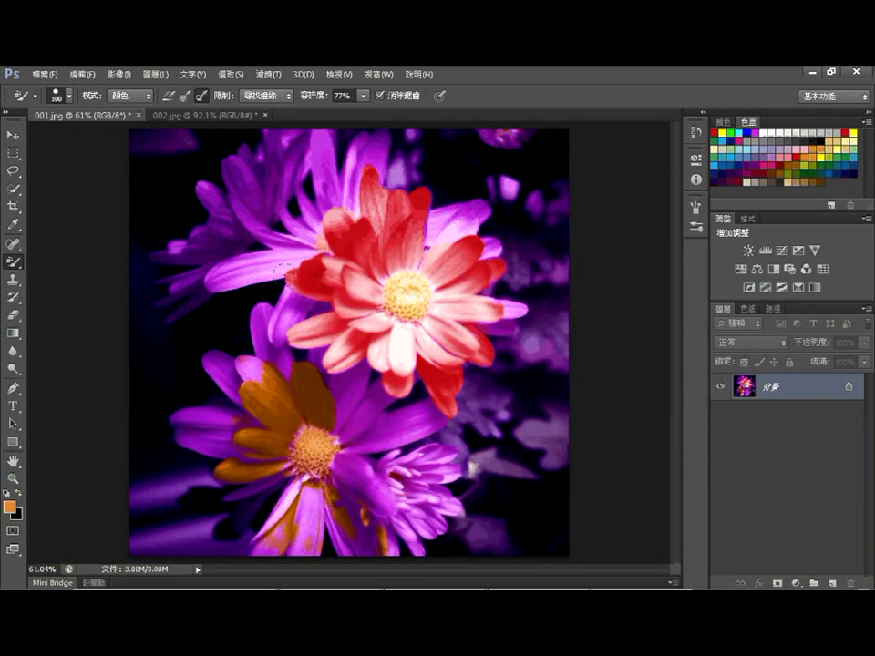
click(168, 339)
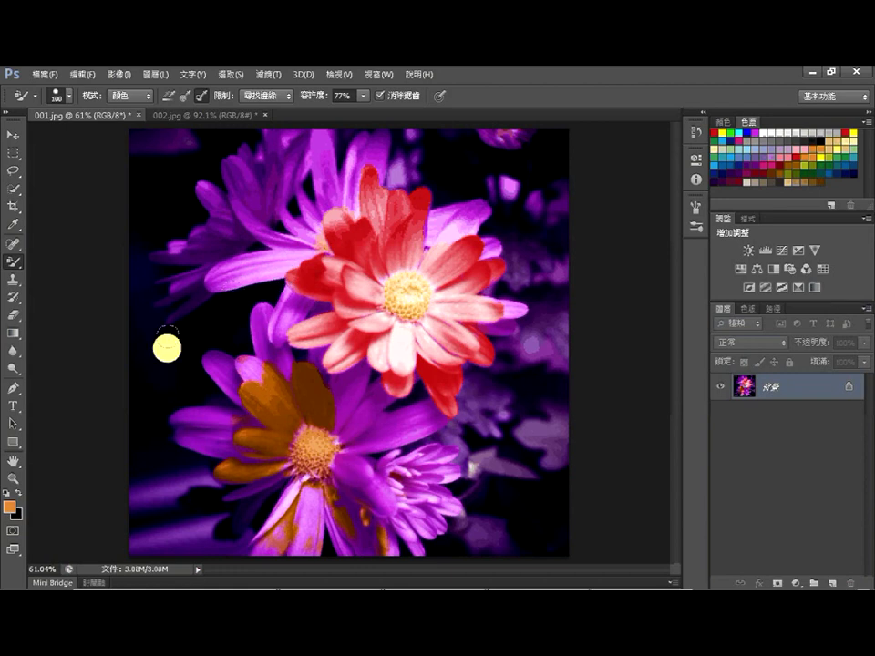
mouse_move(167, 342)
mouse_down()
mouse_move(257, 289)
mouse_move(237, 316)
mouse_move(211, 309)
mouse_move(155, 453)
mouse_move(170, 461)
mouse_move(147, 461)
mouse_move(134, 376)
mouse_move(156, 300)
mouse_move(128, 260)
mouse_move(146, 218)
mouse_move(178, 193)
mouse_move(135, 146)
mouse_up()
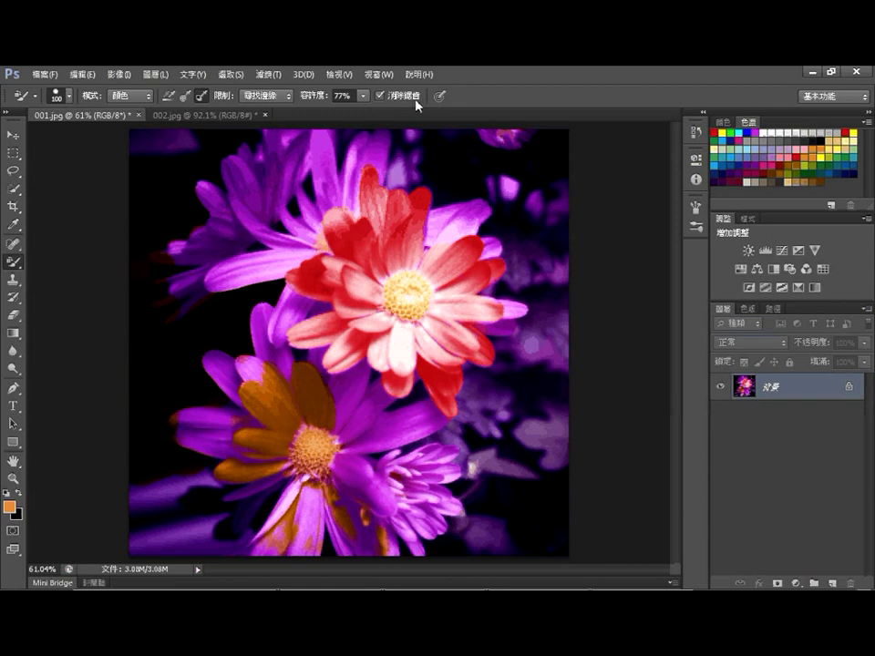
click(425, 168)
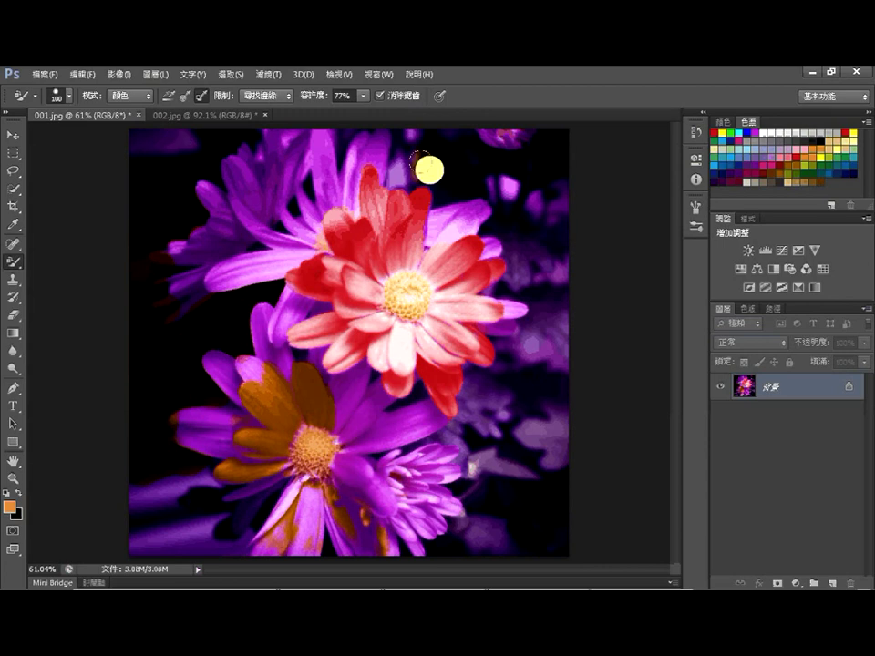
mouse_move(417, 161)
mouse_down()
mouse_move(414, 128)
mouse_move(450, 177)
mouse_move(465, 179)
mouse_move(439, 125)
mouse_move(551, 128)
mouse_move(537, 146)
mouse_up()
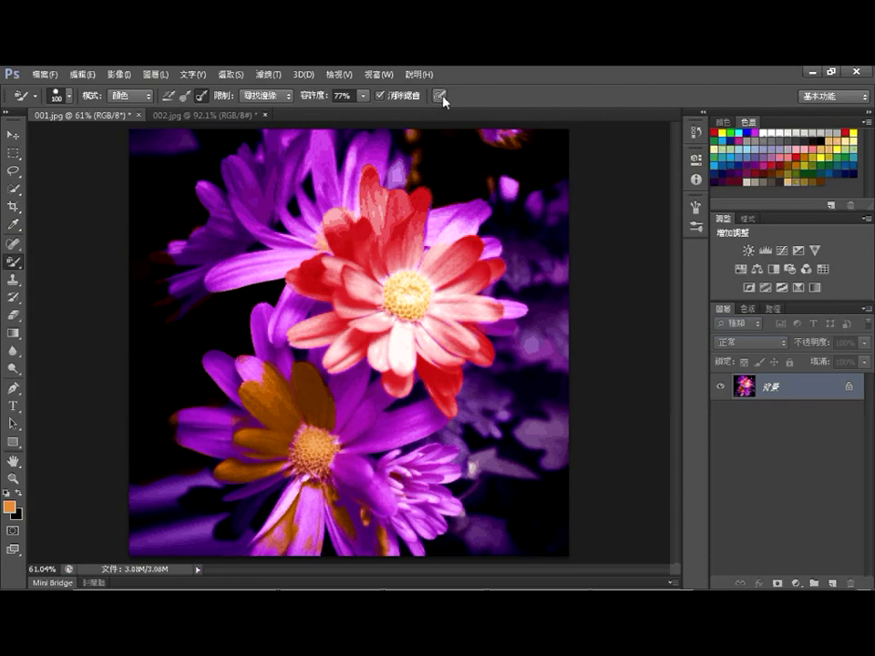
click(440, 96)
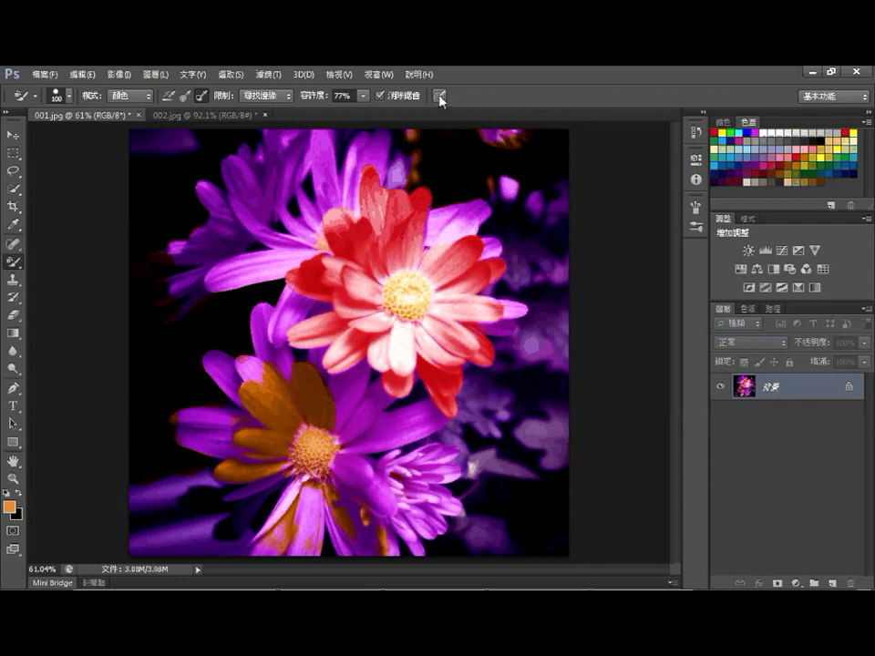